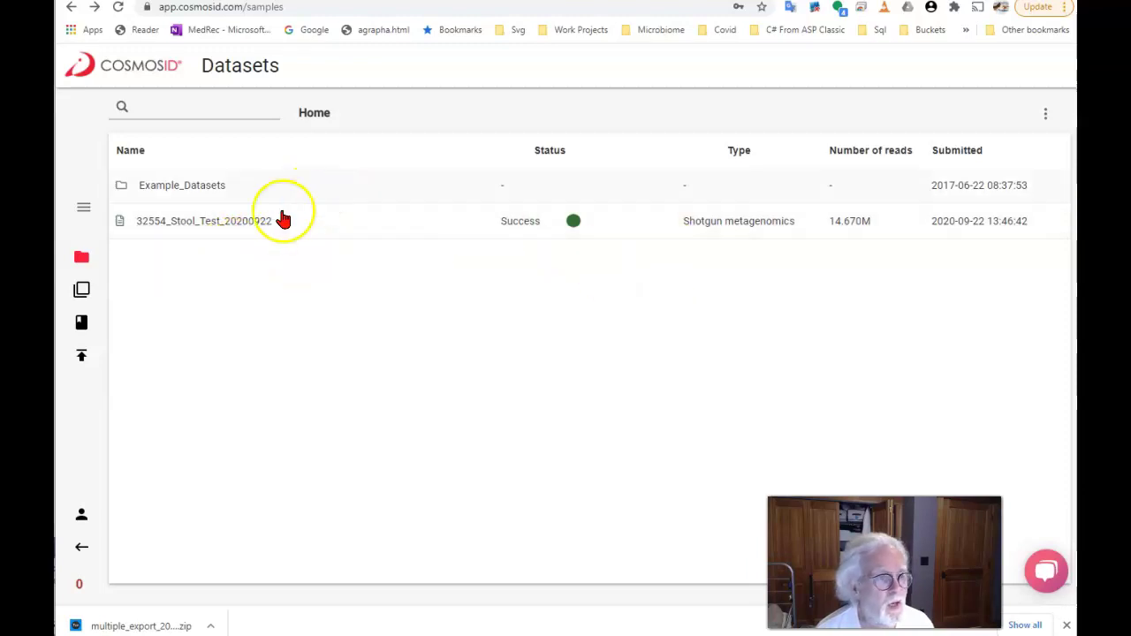
Open the 32554_Stool_Test_20200922 sample and export its results in TSV format
left_click(228, 226)
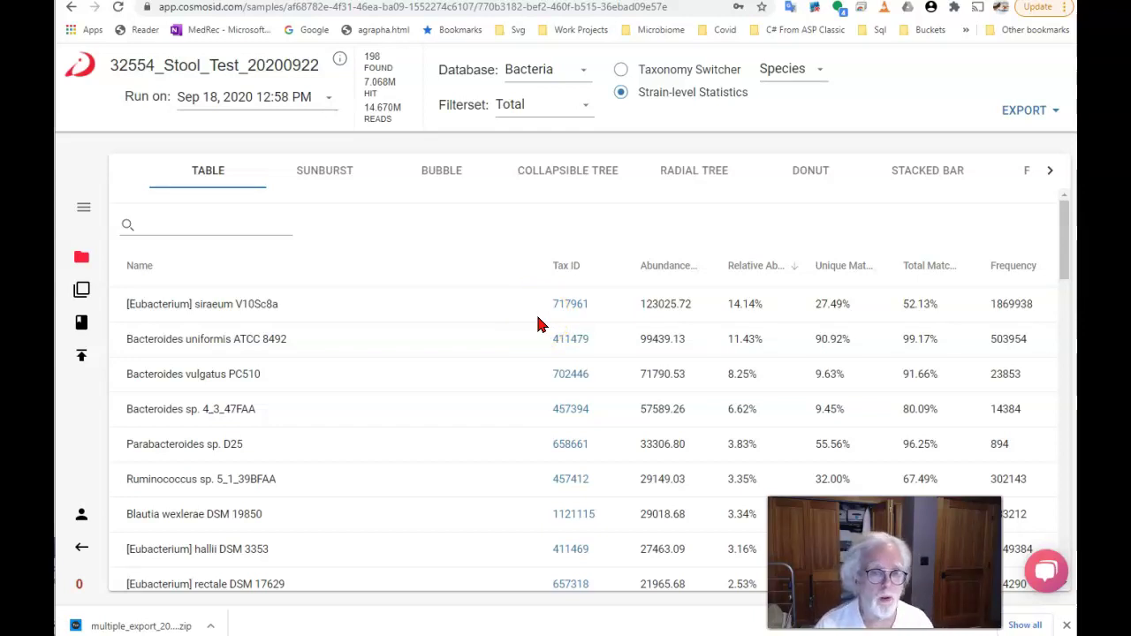
left_click(1055, 112)
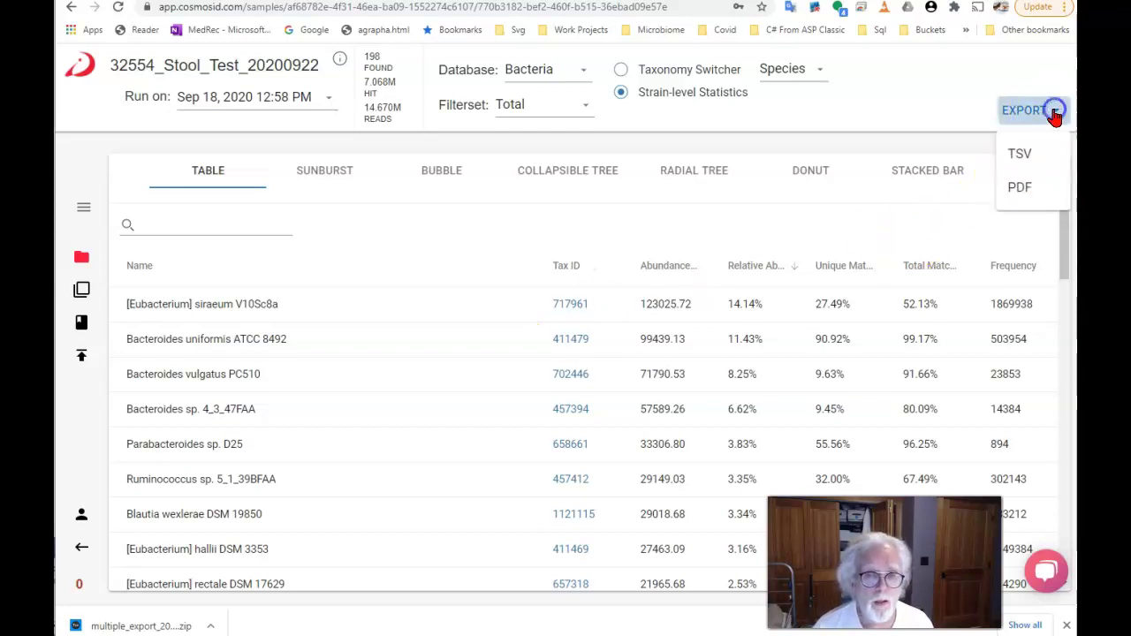
left_click(1021, 156)
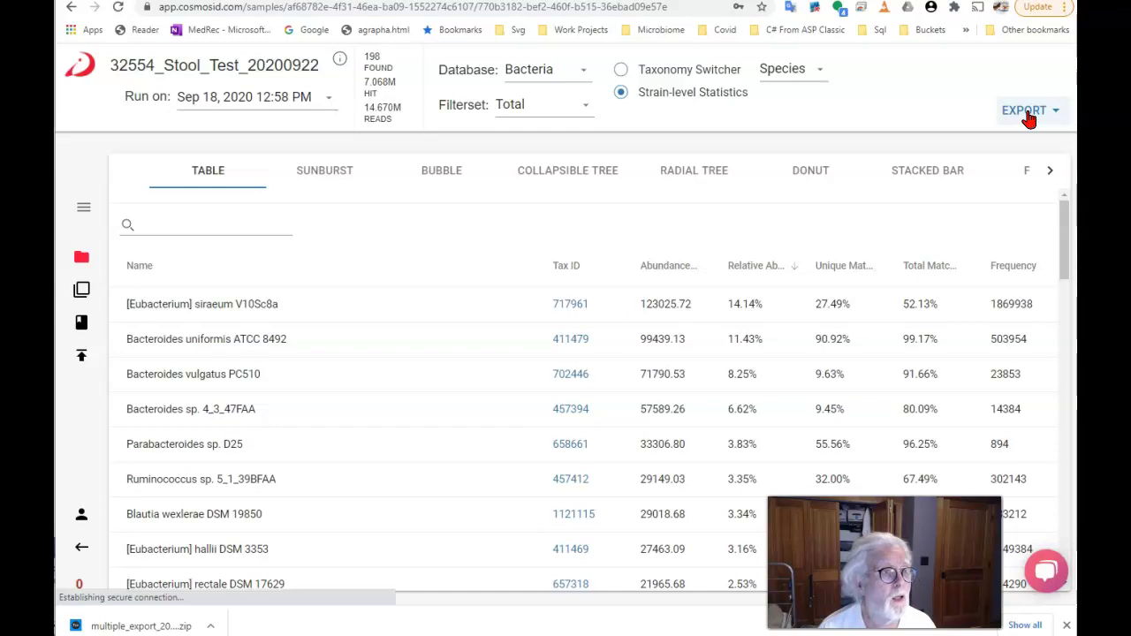
left_click(1032, 117)
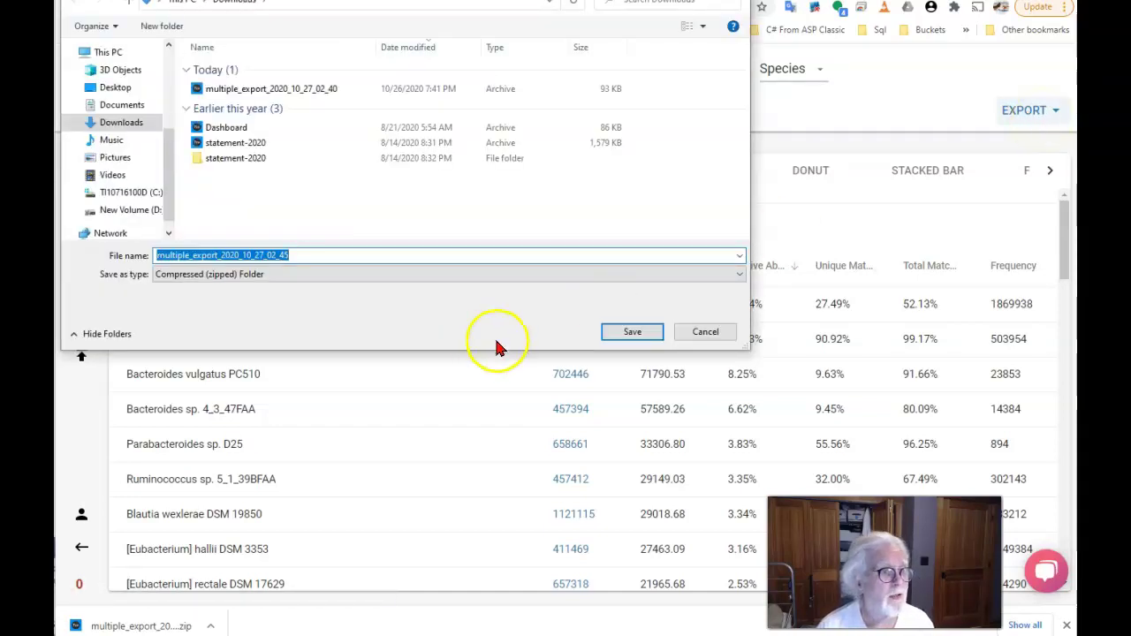
Save the exported zip in the Downloads folder under the name multiple_export_Example
left_click(384, 255)
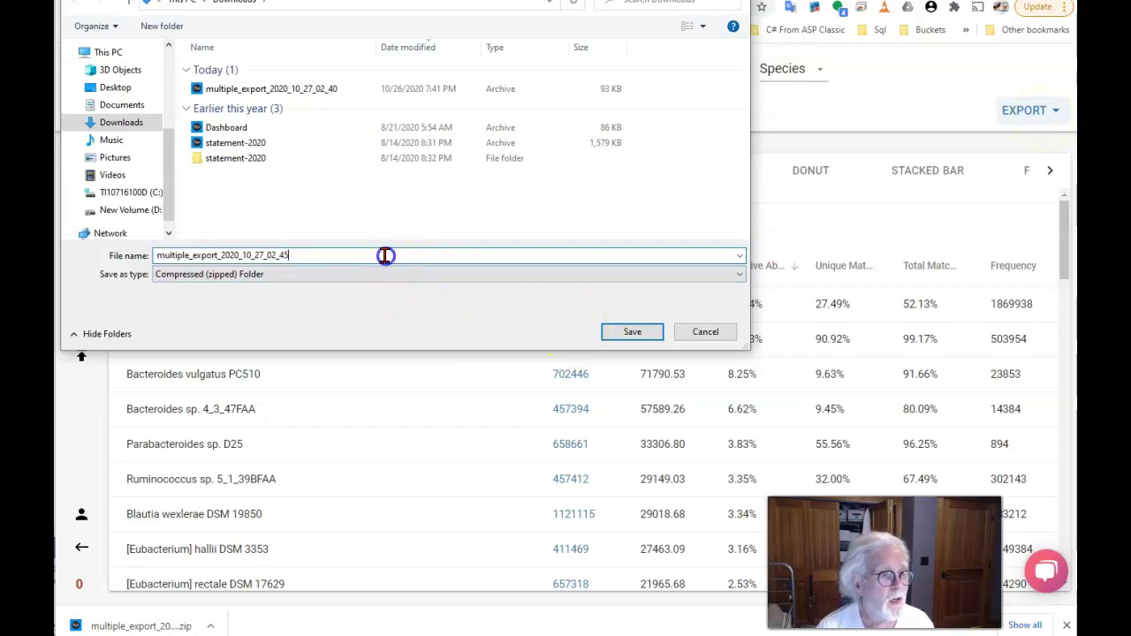
key("shift+Left")
key("shift+Left")
key("shift+Left")
key("shift+Left")
key("shift+Left")
key("shift+Left")
key("shift+Left")
key("shift+Left")
key("shift+Left")
key("shift+Left")
key("shift+Left")
key("shift+Left")
key("shift+Left")
key("shift+Left")
key("shift+Left")
key("shift+Left")
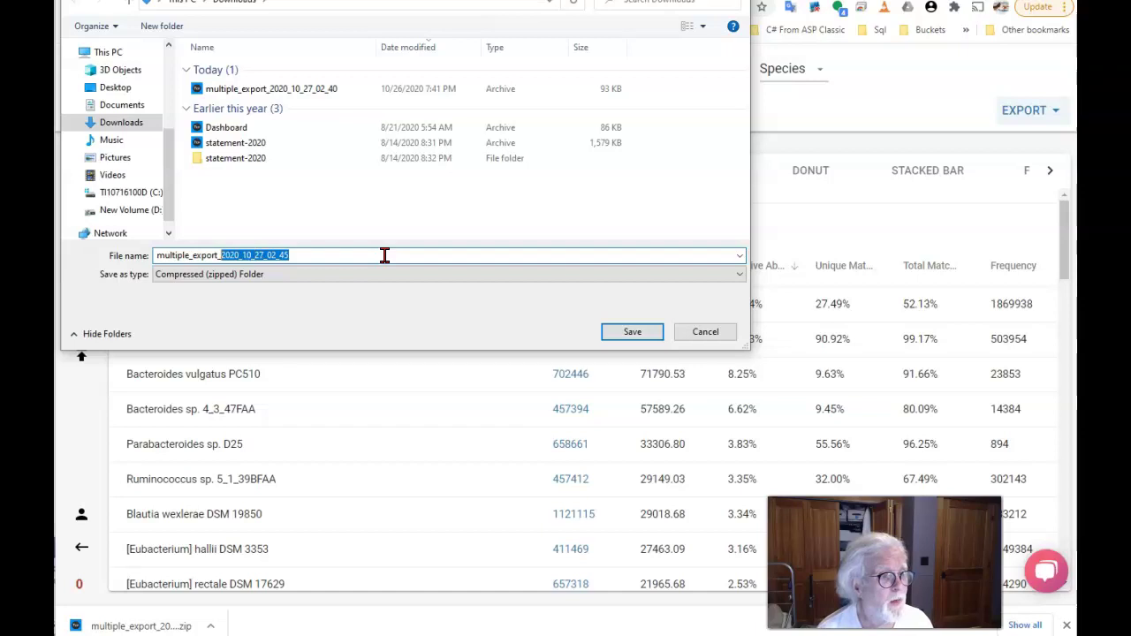
type("Example")
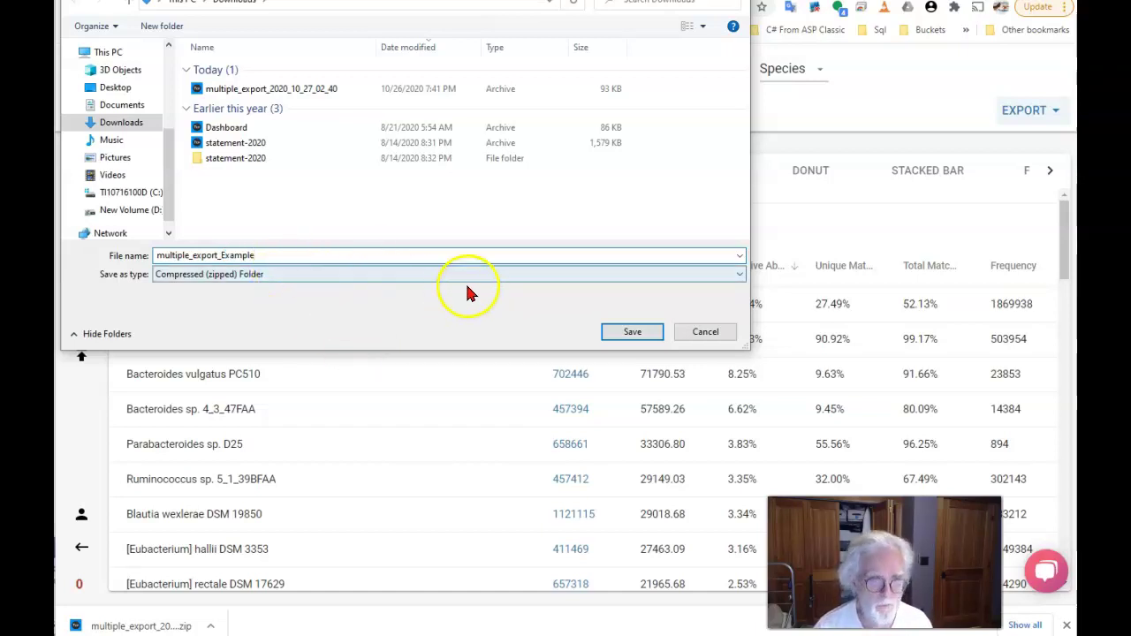
left_click(641, 339)
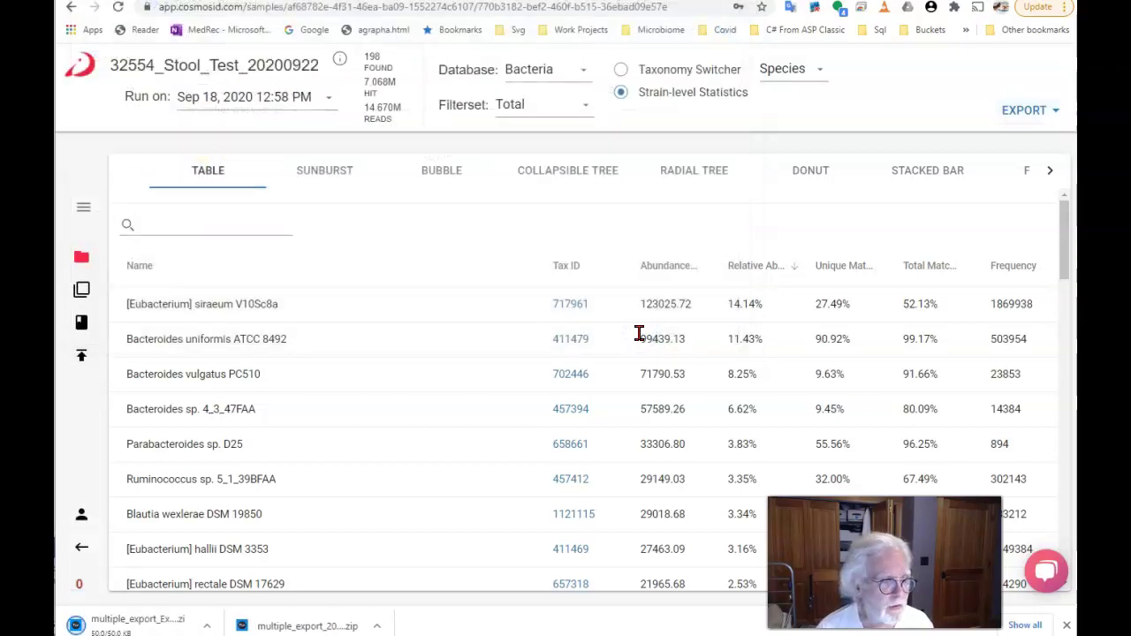
Locate the multiple_export_Example archive in the Downloads folder and view its 7-Zip extraction options
left_click(152, 626)
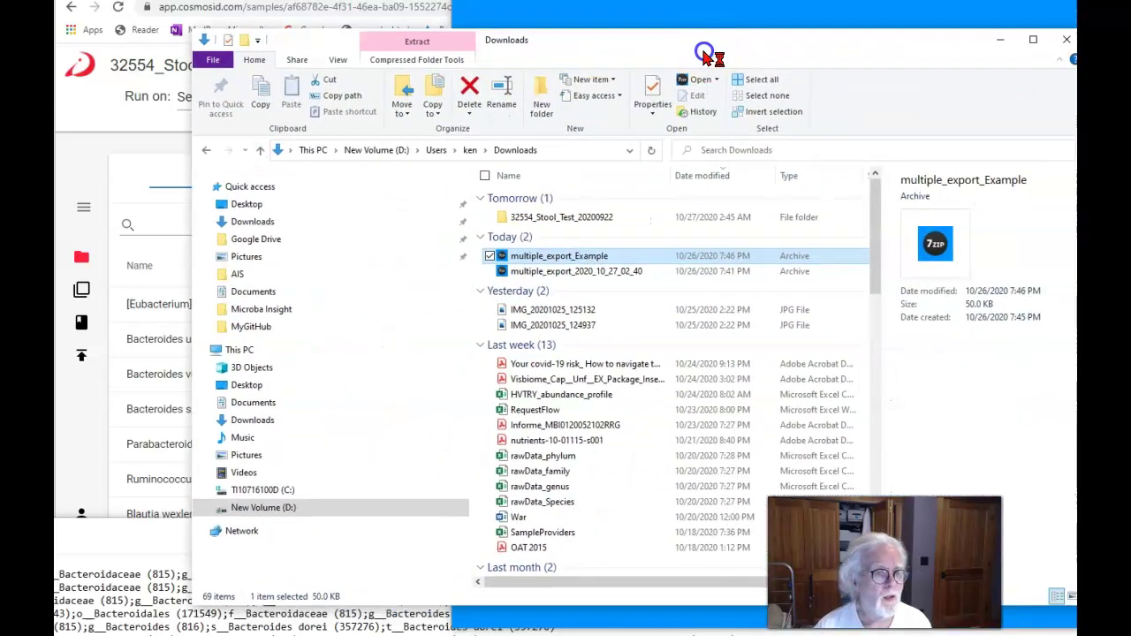
right_click(589, 262)
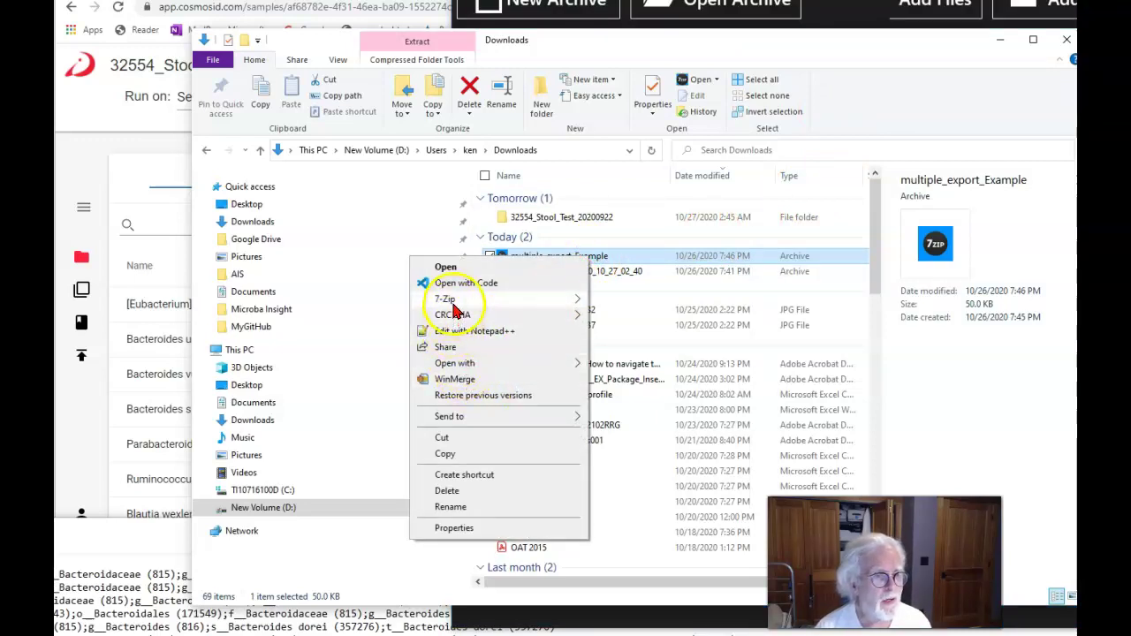
mouse_move(449, 303)
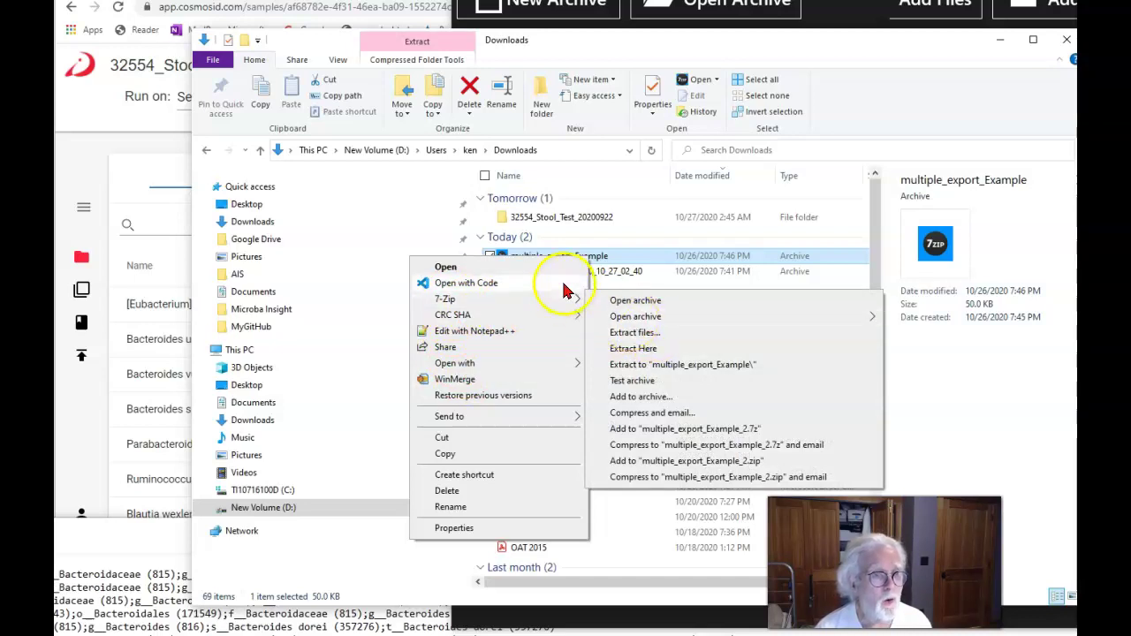
Look into the extracted 32554_Stool_Test_20200922 folder and its Antibiotic_Resistance subfolder, and return to the 2020_09_18_12_58 run folder
left_click(613, 226)
double_click(612, 226)
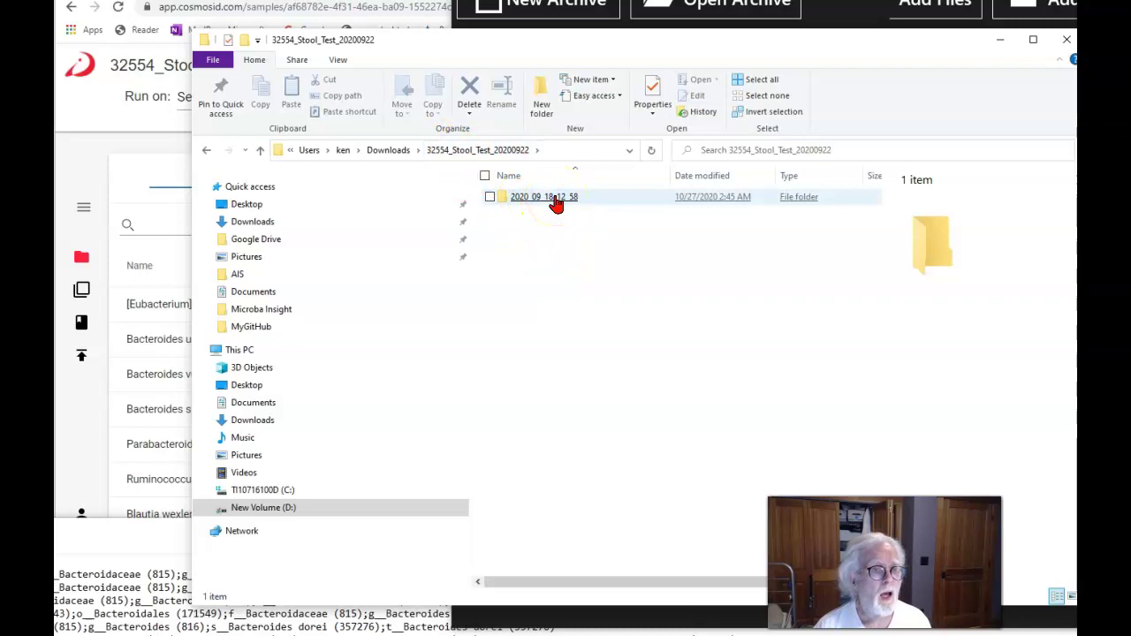
double_click(555, 203)
double_click(557, 202)
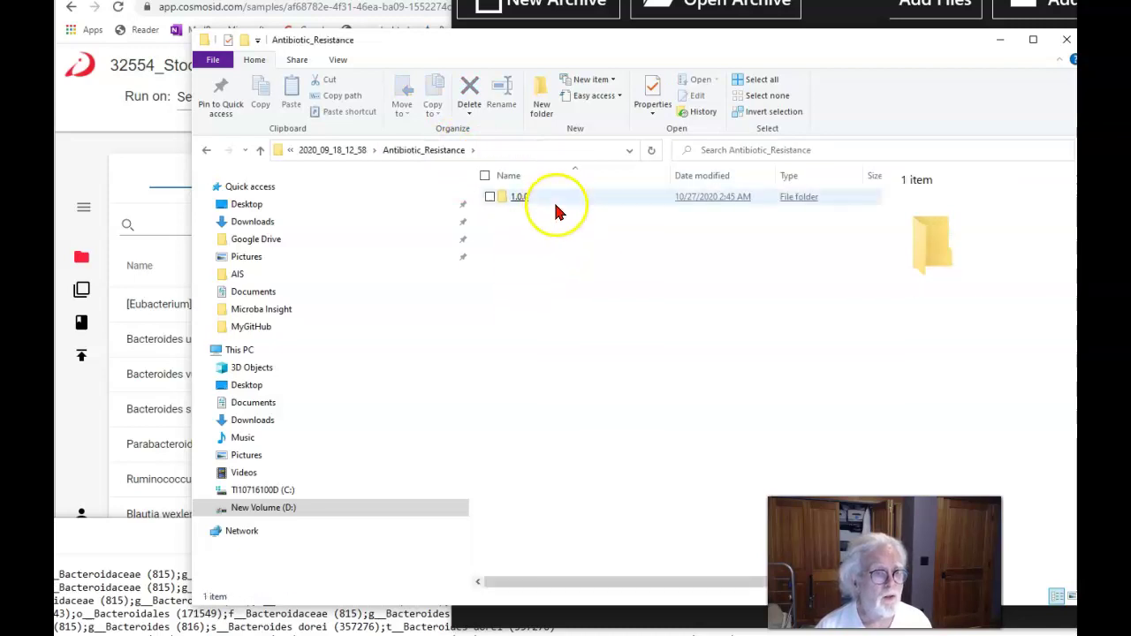
left_click(334, 152)
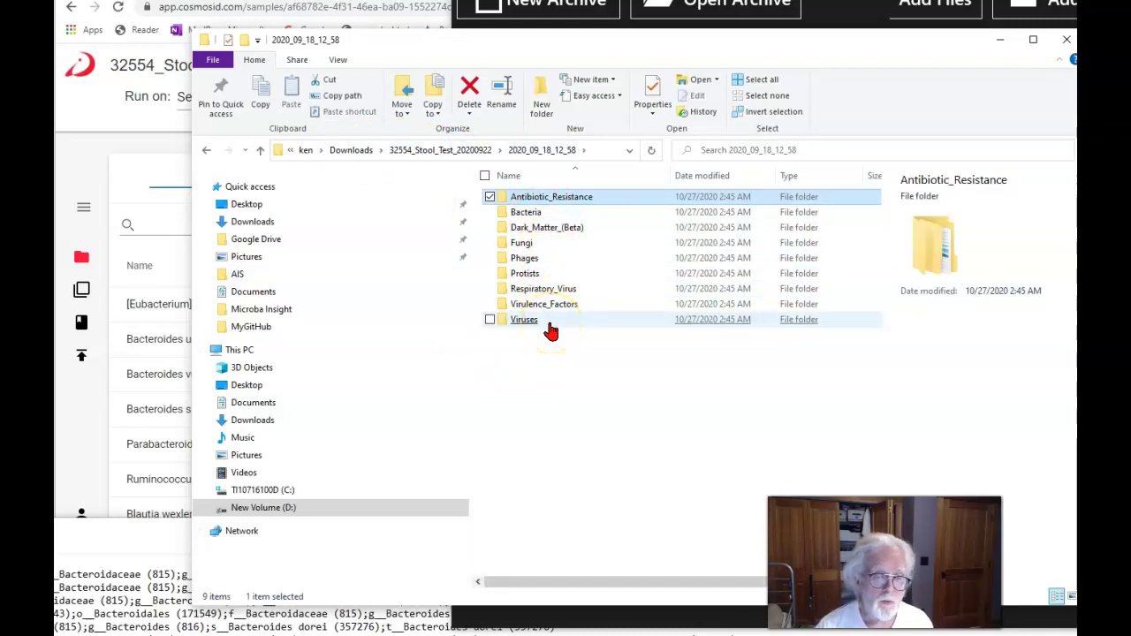
Open the 1.0.2 folder inside the run's Bacteria folder
double_click(535, 217)
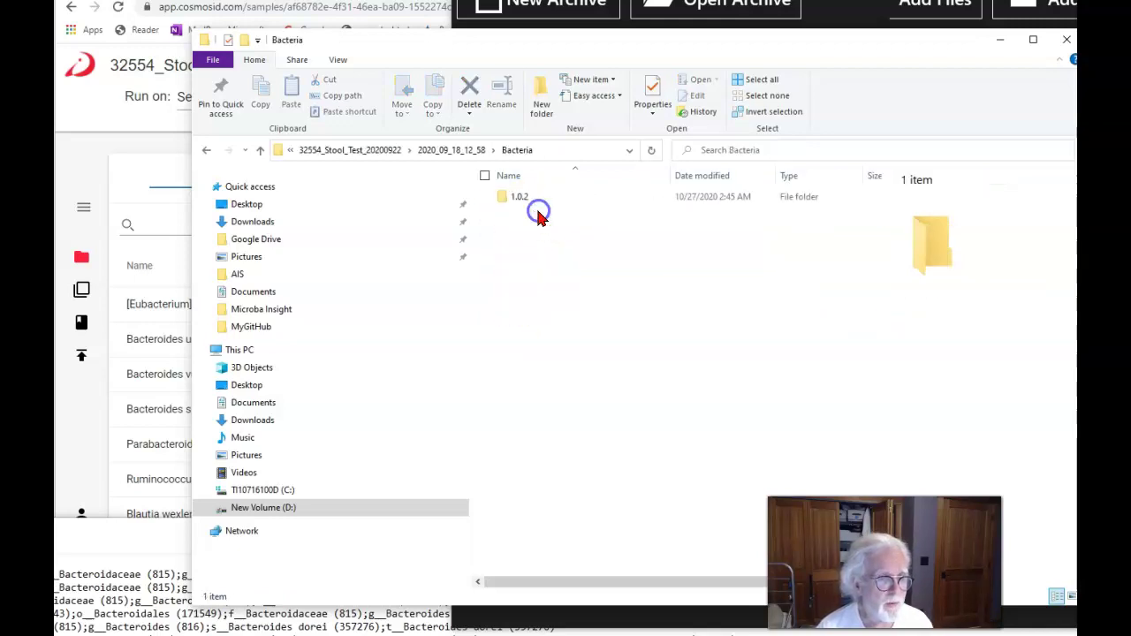
double_click(510, 198)
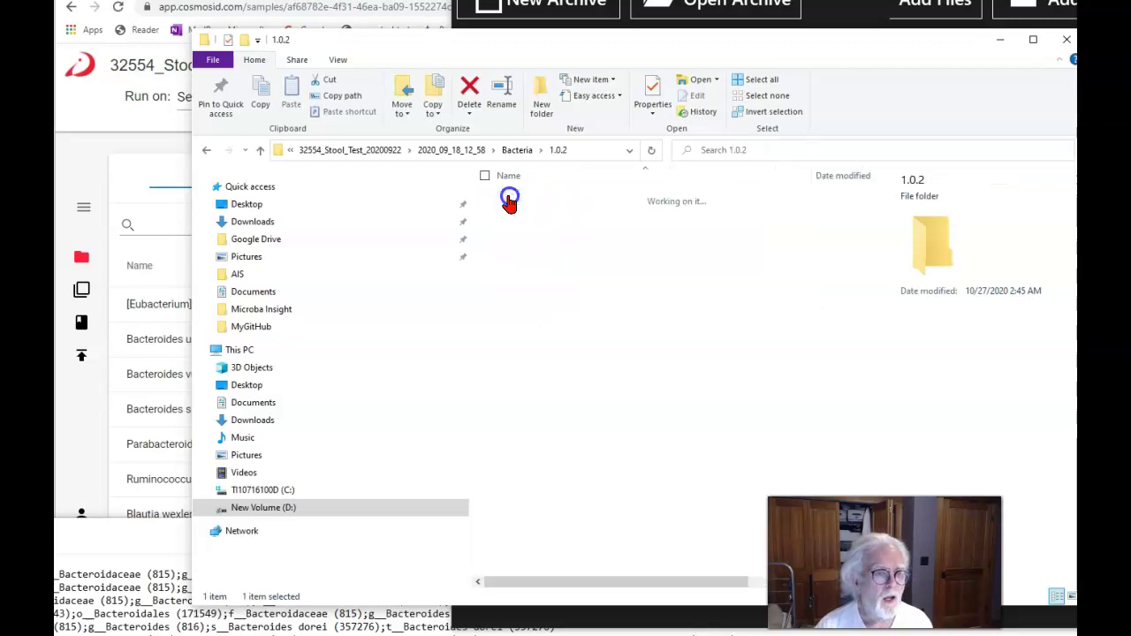
left_click(554, 287)
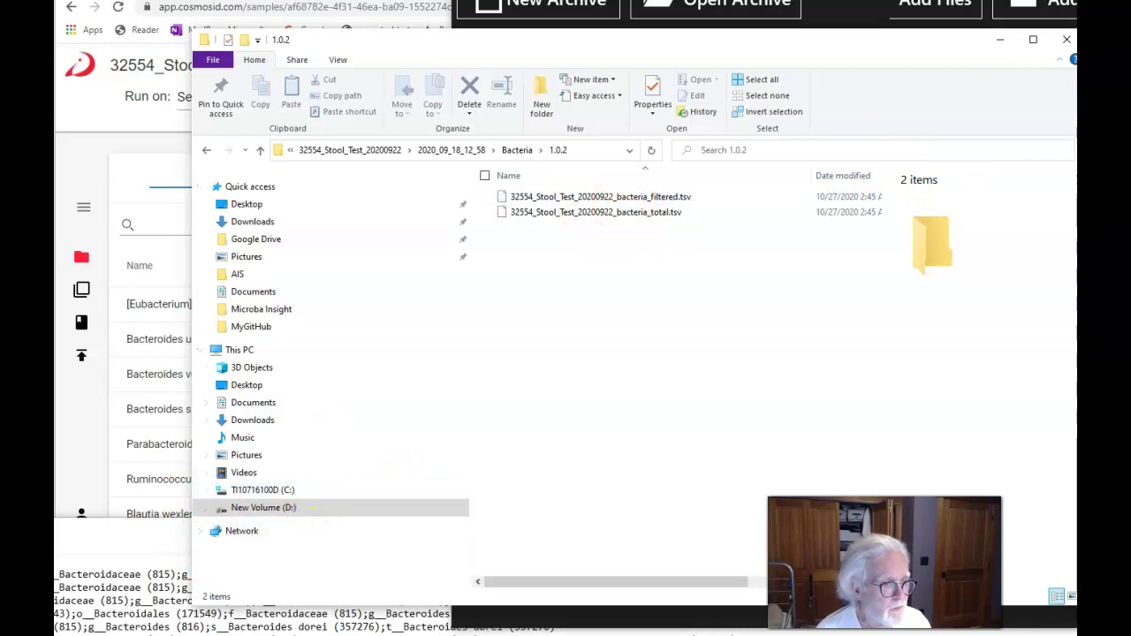
Switch to Notepad++ and compare the columns of the bacteria_total.tsv and bacteria_filtered.tsv files
key("alt+Tab")
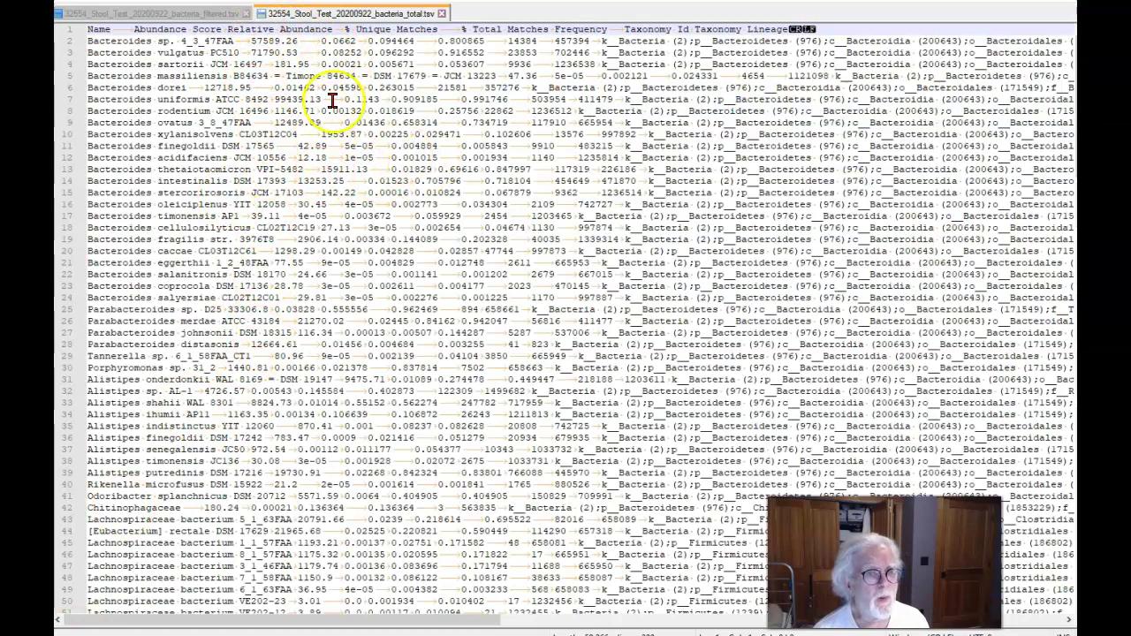
left_click(154, 15)
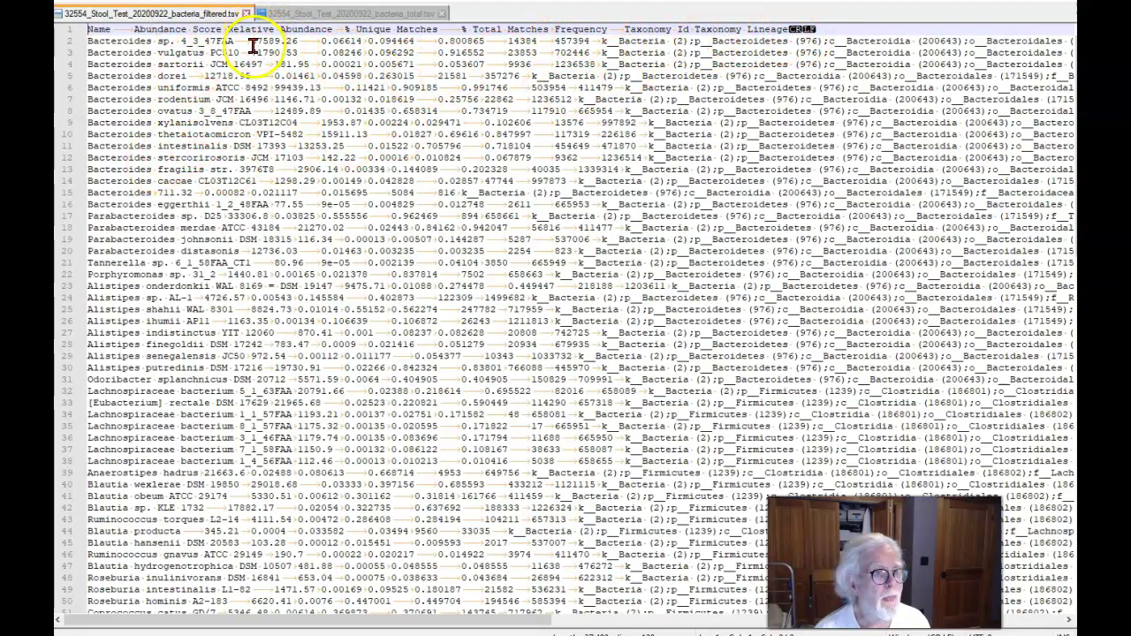
left_click(354, 14)
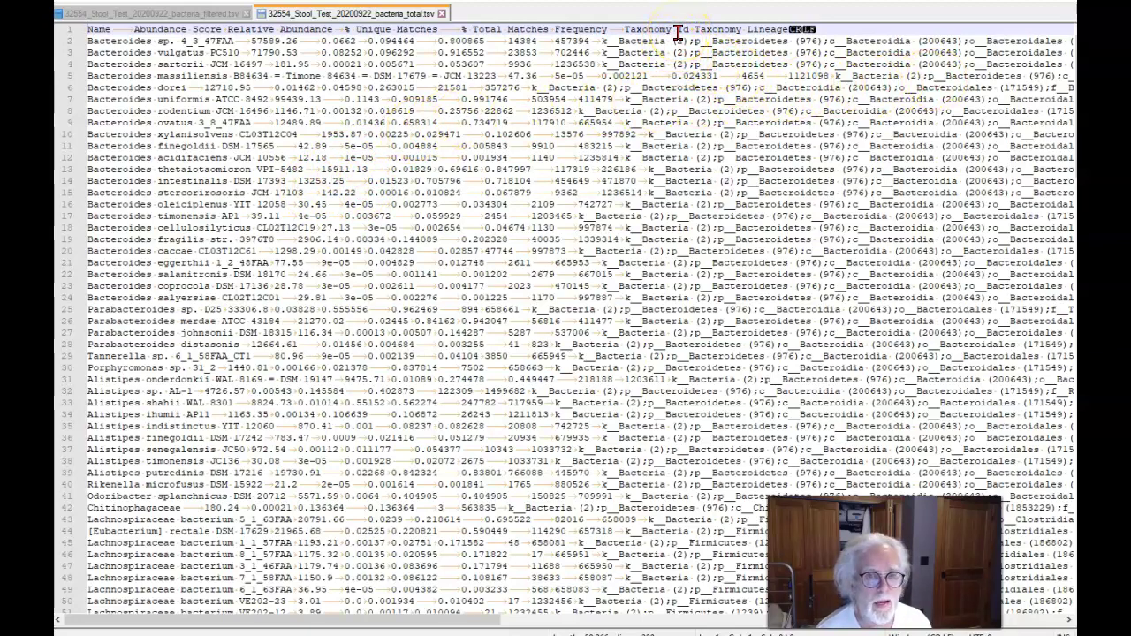
Examine the full taxonomy lineage of the first bacterium in bacteria_total.tsv, through to the end of its line, and return to the line's start
left_click(773, 50)
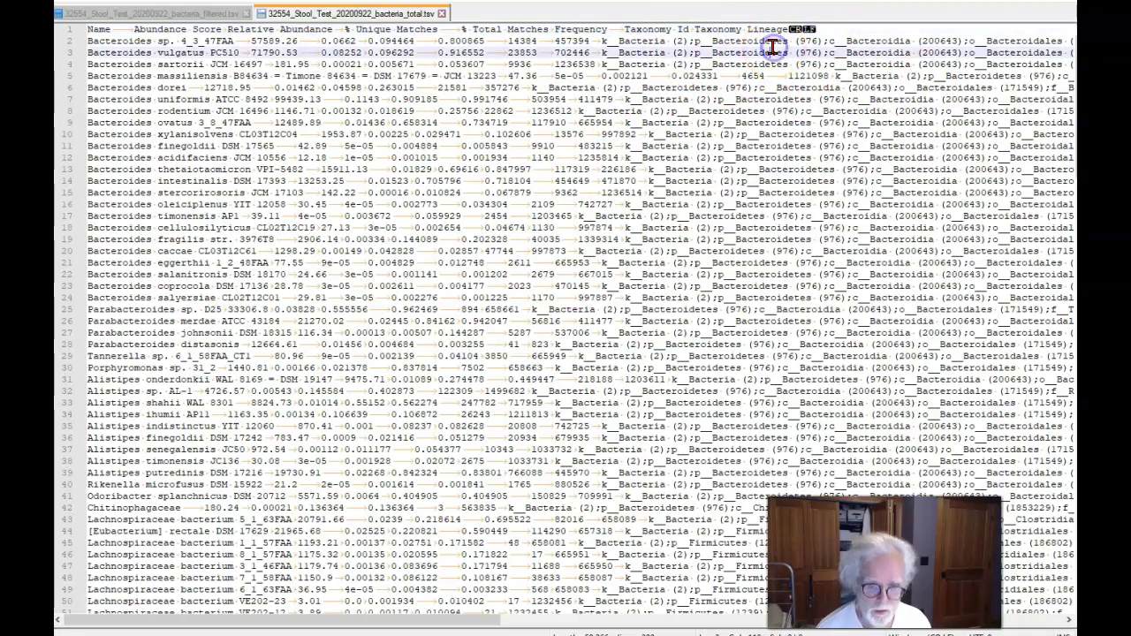
left_click(773, 43)
key("End")
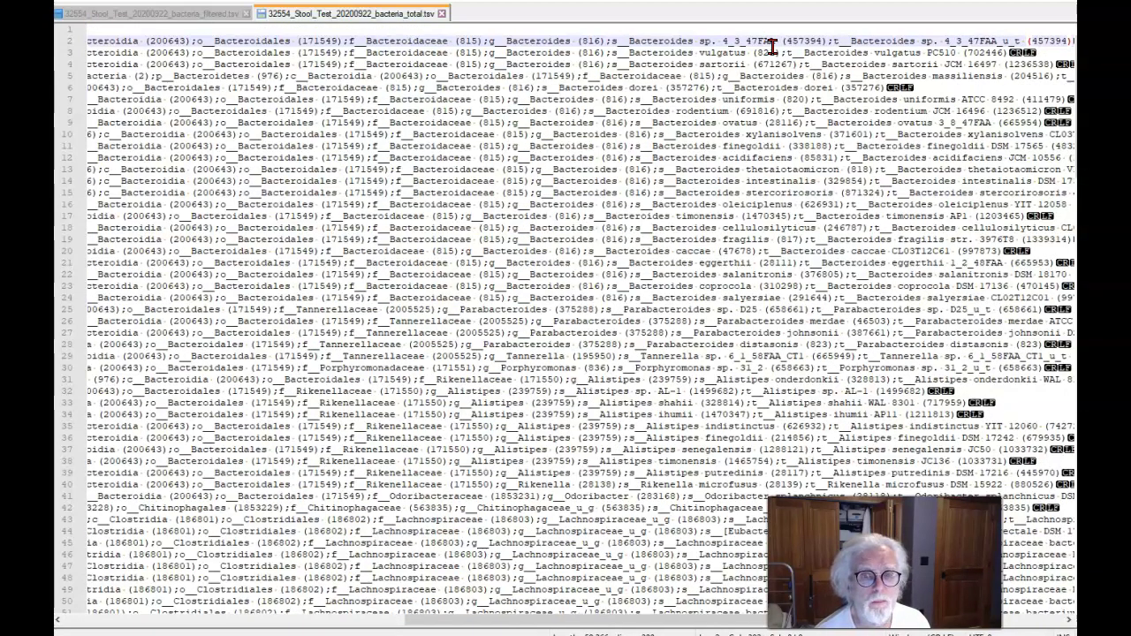
key("Left")
key("Left")
key("Left")
key("Left")
key("Left")
key("Left")
key("Left")
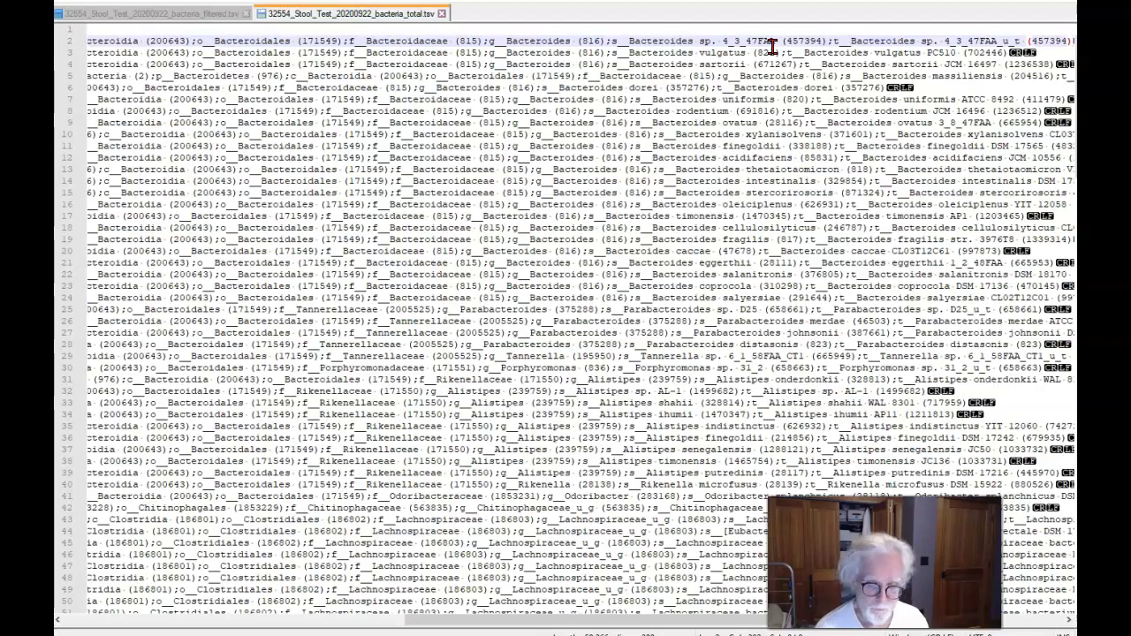
key("Home")
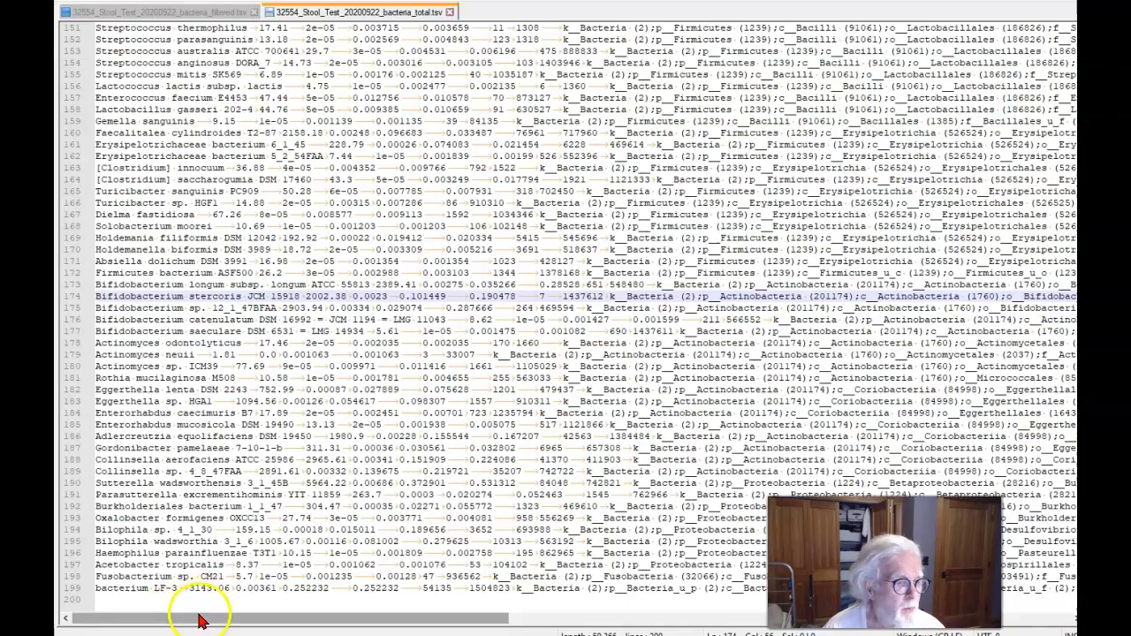
Compare the last line numbers of bacteria_total.tsv and bacteria_filtered.tsv
left_click(135, 595)
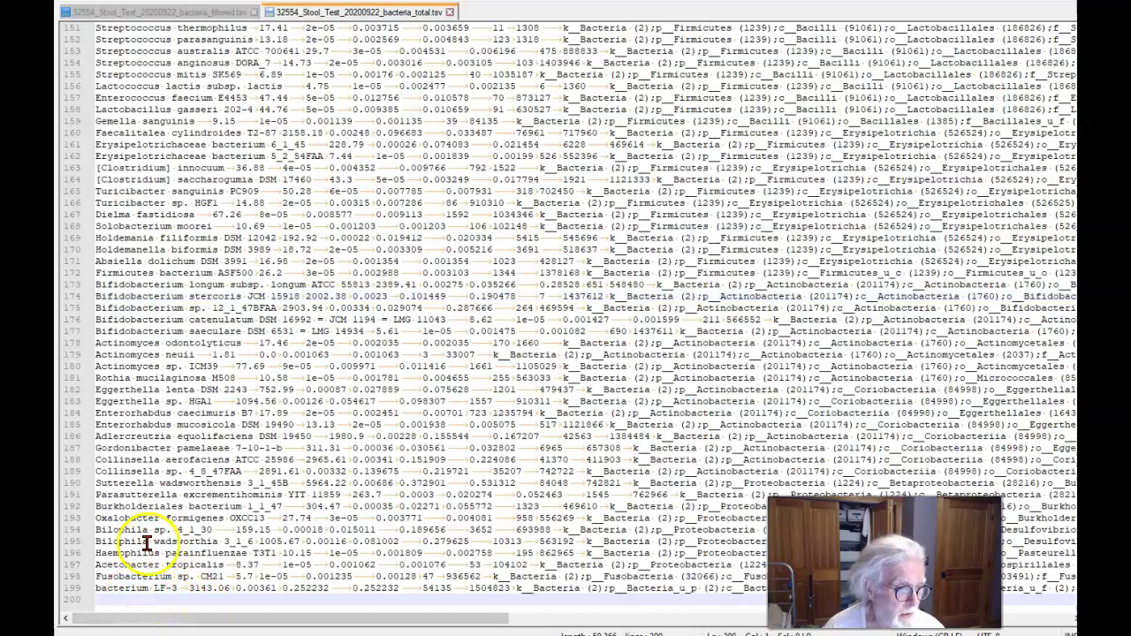
left_click(174, 13)
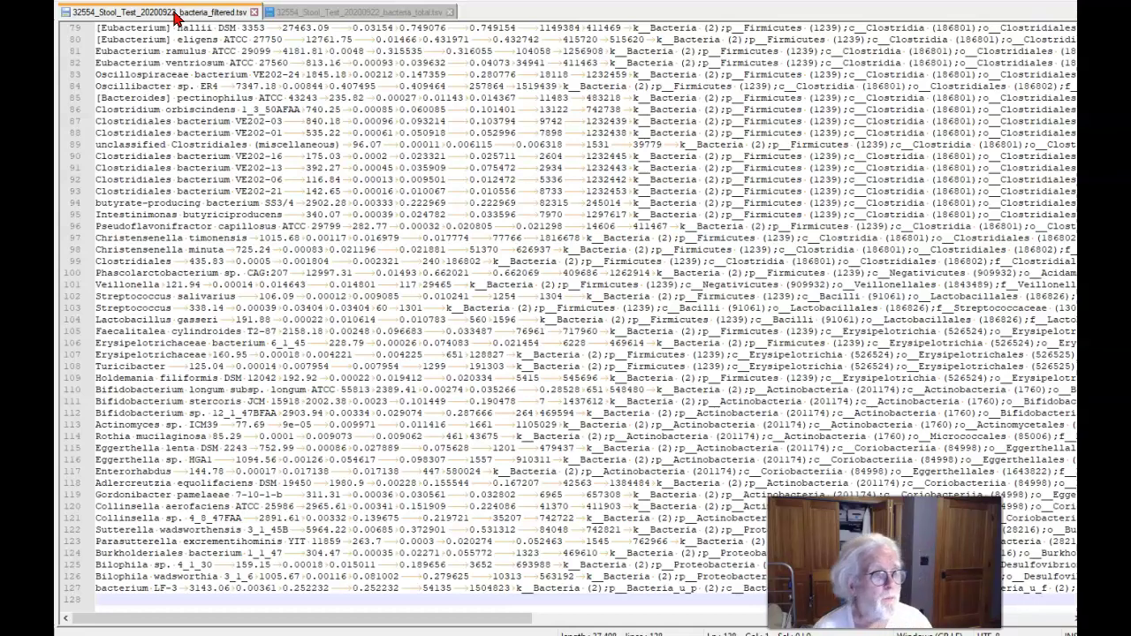
Examine the lineage of Intestinimonas butyriciproducens in the filtered bacteria file, and return to the beginning of the file
left_click(783, 212)
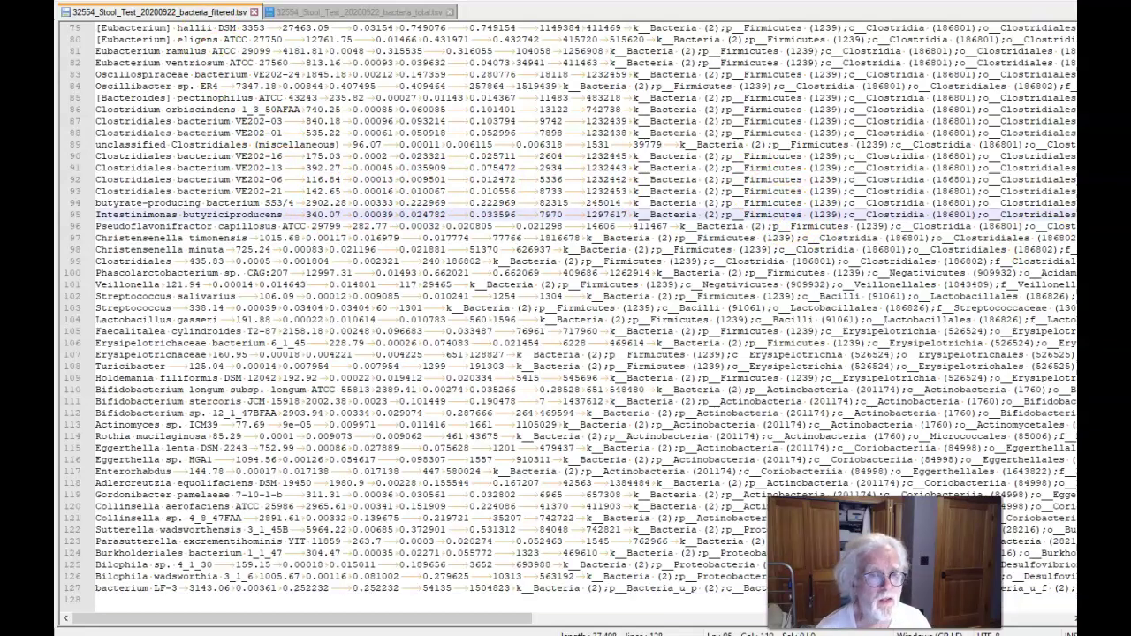
key("End")
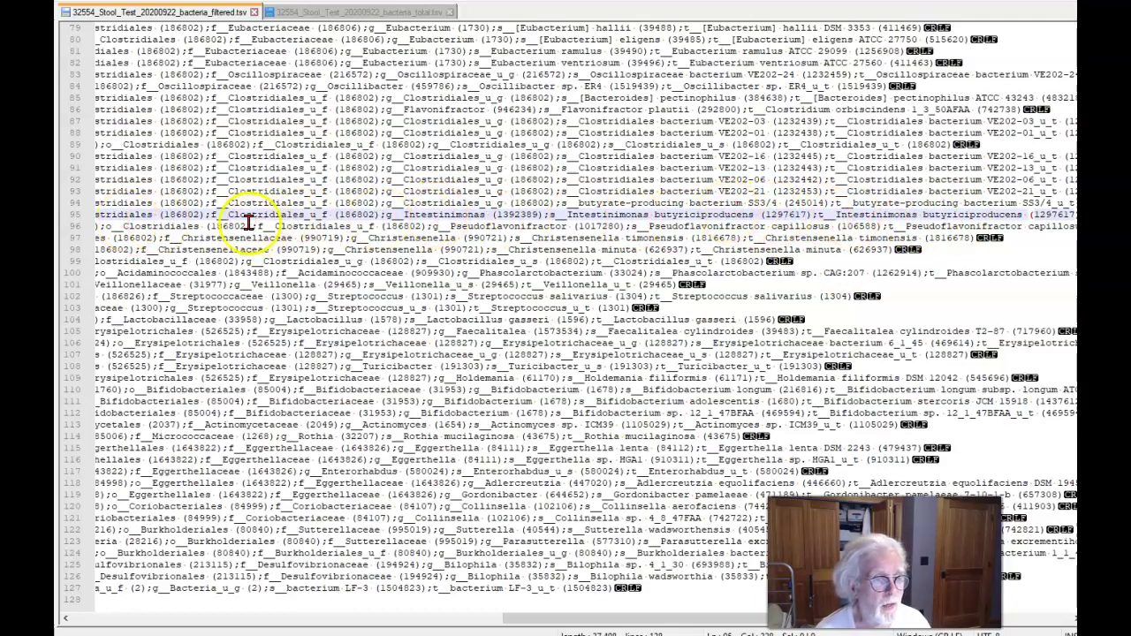
left_click(266, 219)
key("ctrl+Home")
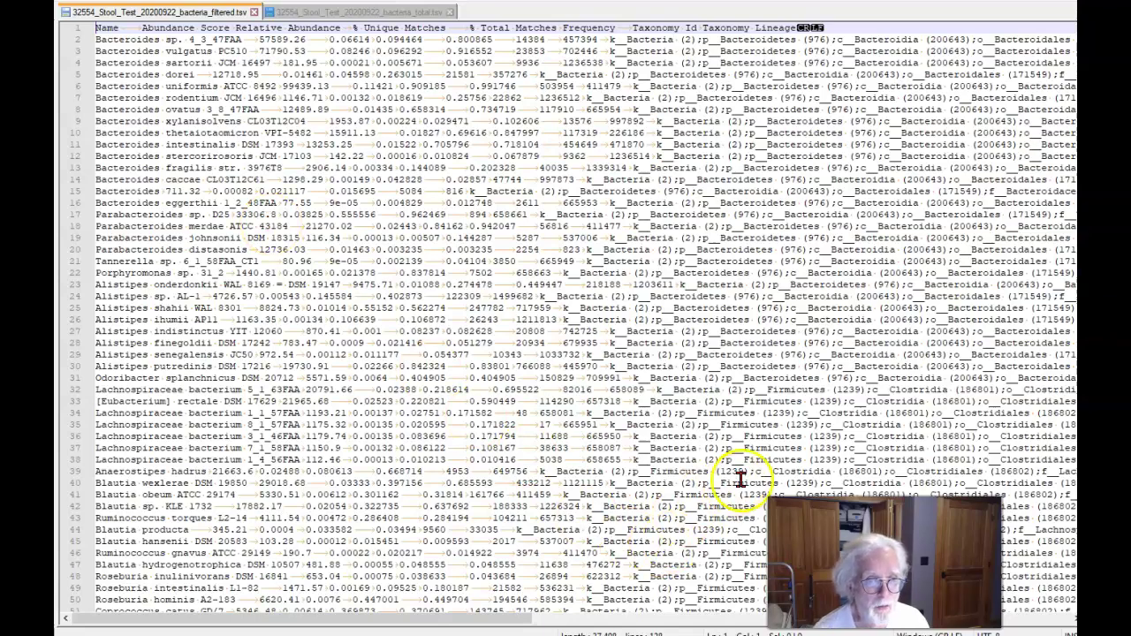
left_click(827, 436)
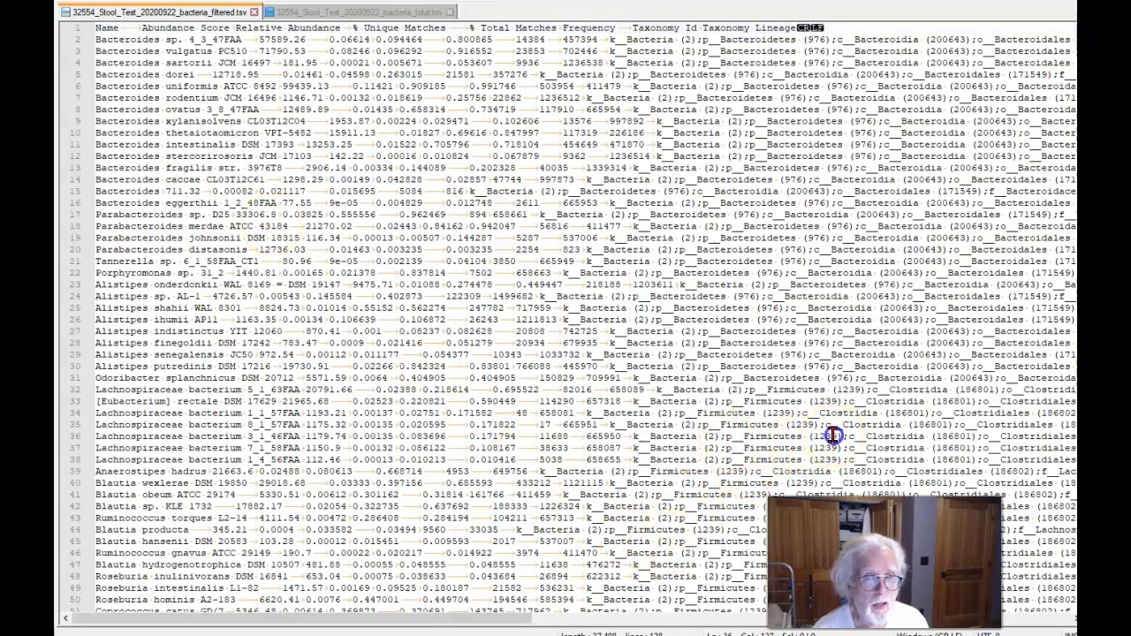